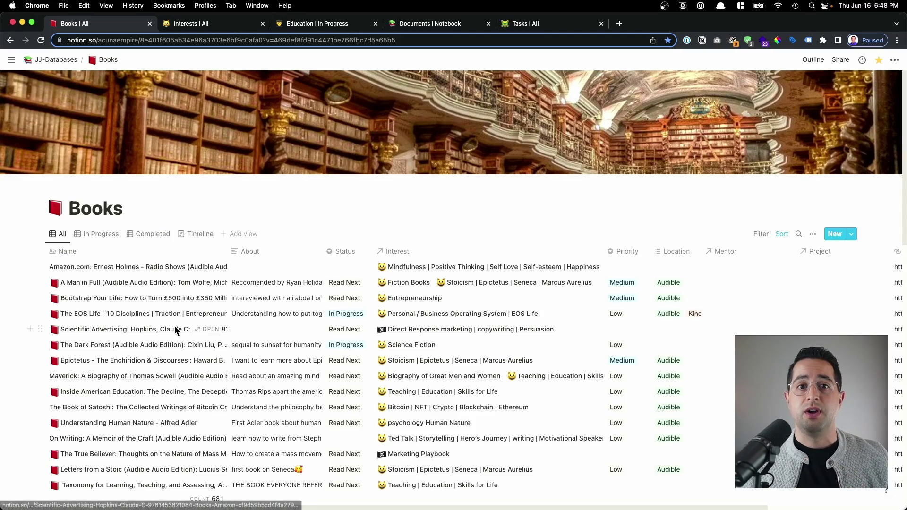
Browse the Books table and check the Amazon.com book's status choices without changing it.
scroll(128, 257, "up", 5)
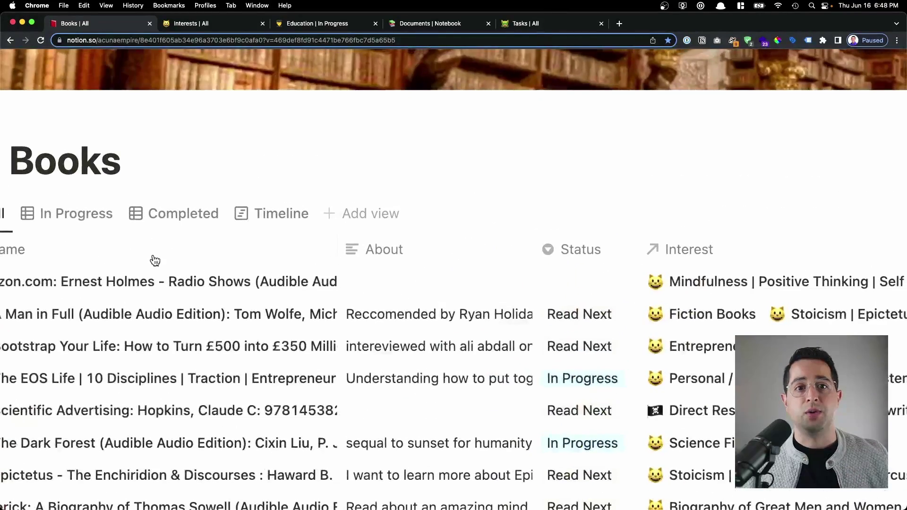
scroll(390, 260, "down", 2)
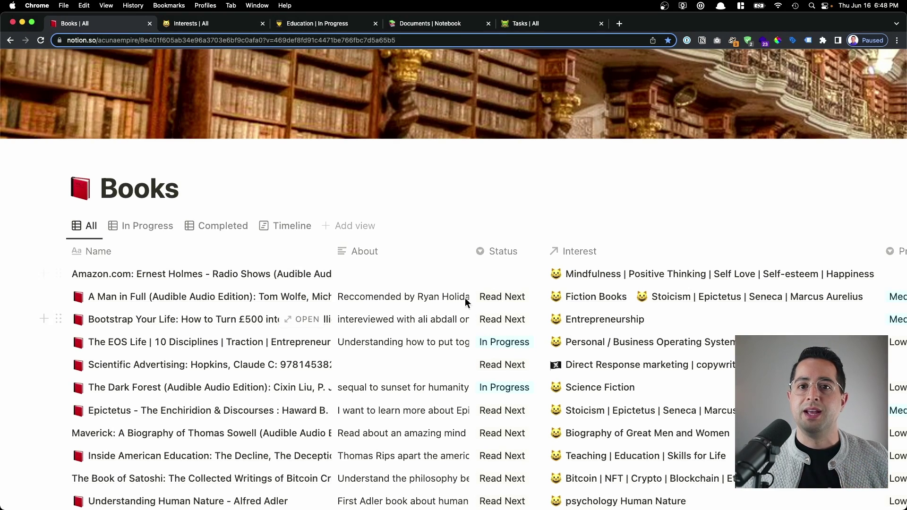
scroll(514, 347, "down", 4)
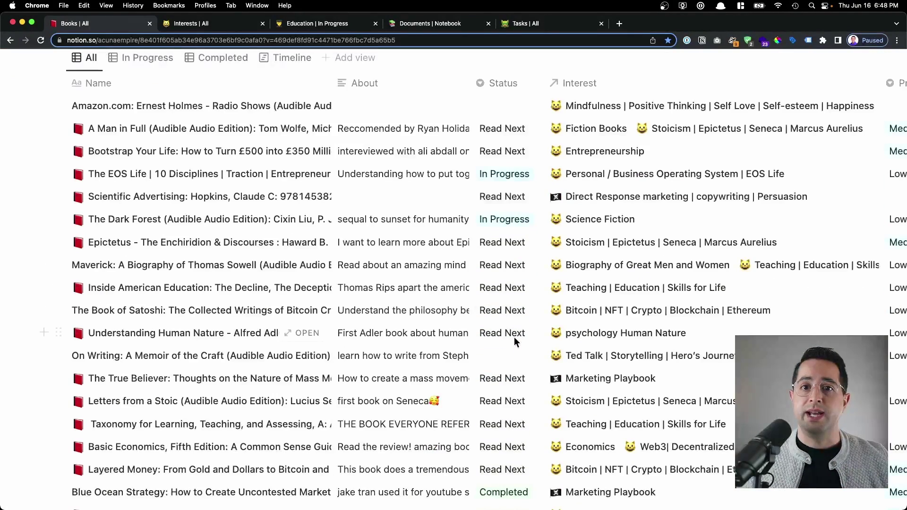
scroll(514, 336, "up", 2)
left_click(512, 181)
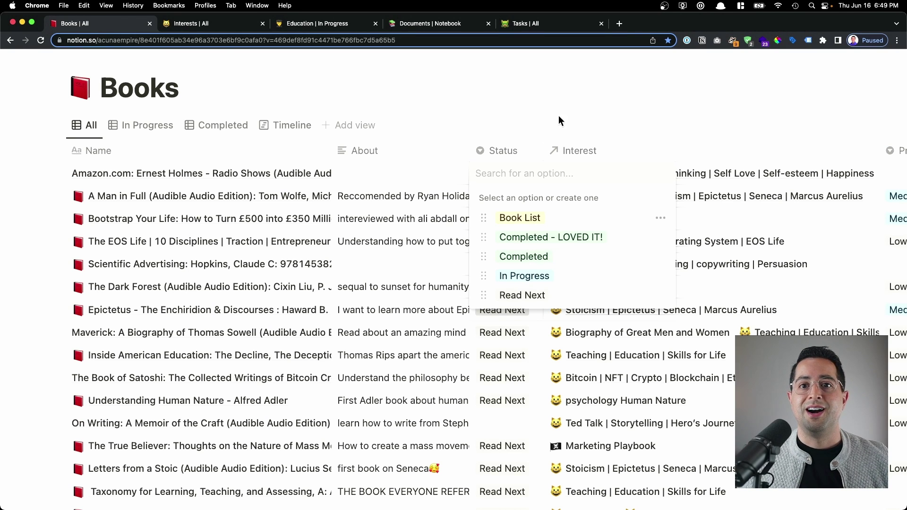
key("Escape")
Scroll across the Books table and view the top book's location choices, leaving it unchanged.
scroll(619, 180, "right", 3)
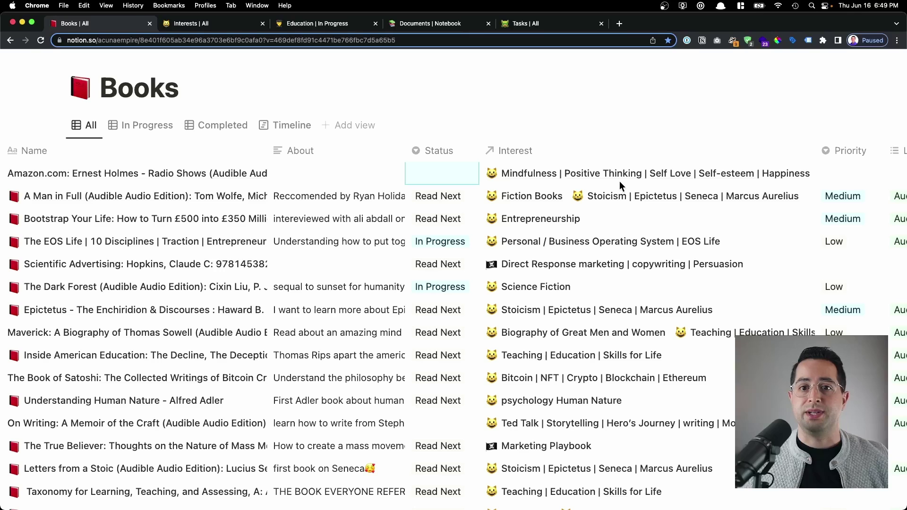
scroll(512, 290, "down", 1)
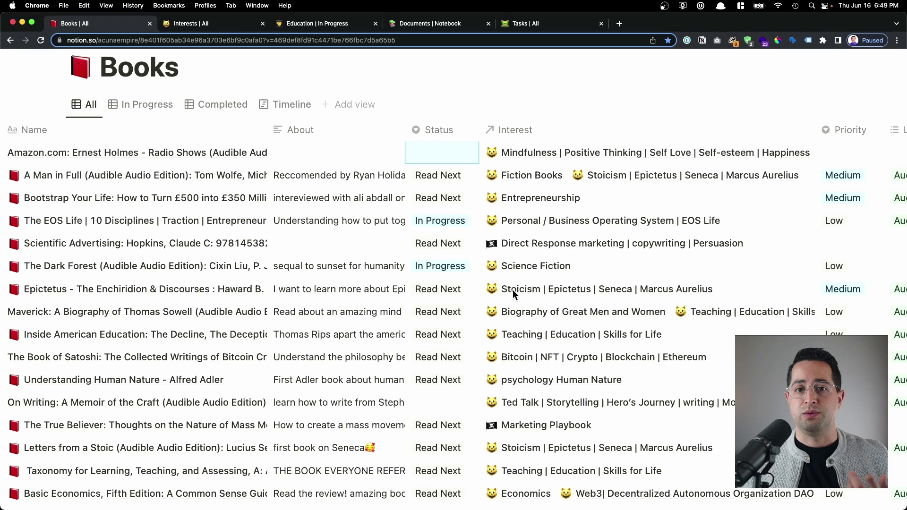
scroll(512, 290, "down", 1)
scroll(512, 290, "up", 5)
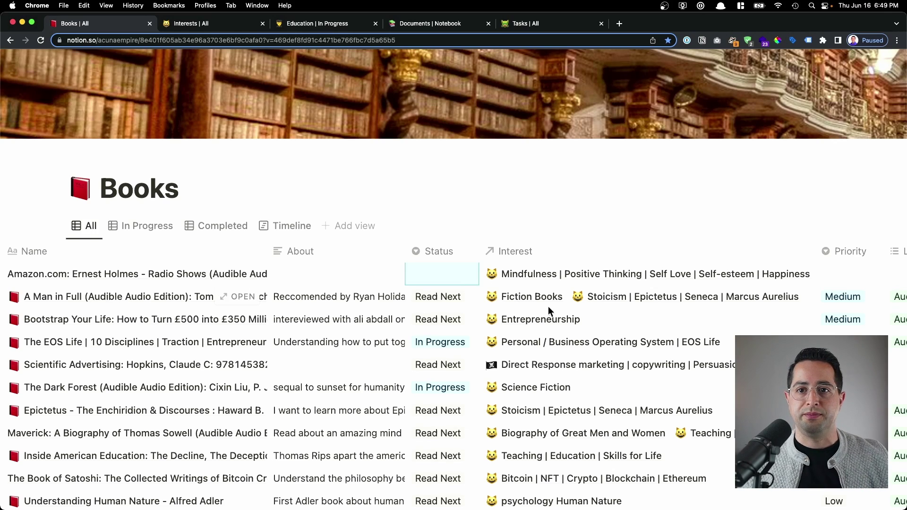
scroll(548, 306, "right", 5)
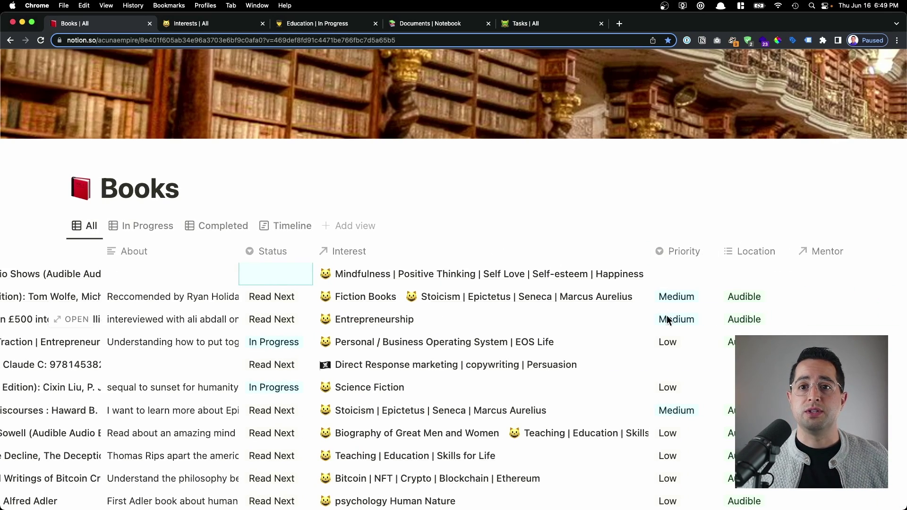
scroll(668, 320, "down", 1)
scroll(667, 319, "down", 5)
scroll(668, 318, "up", 5)
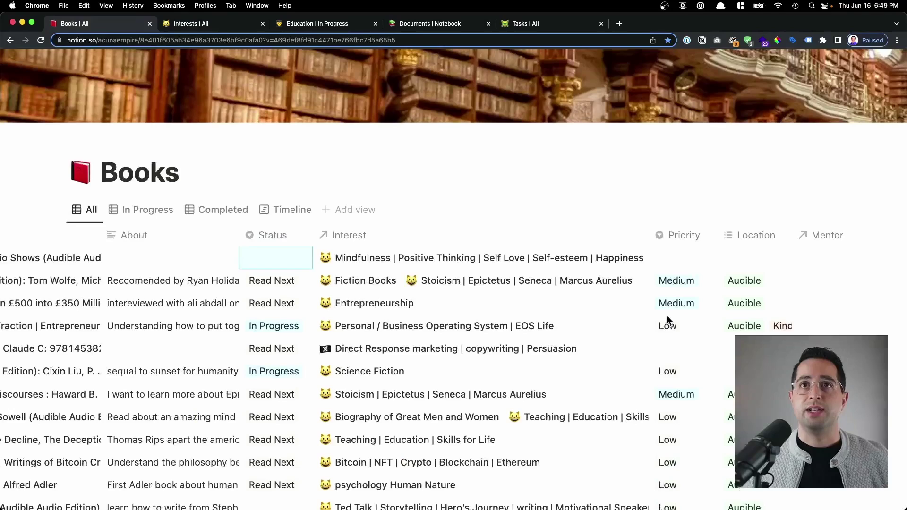
scroll(737, 284, "down", 1)
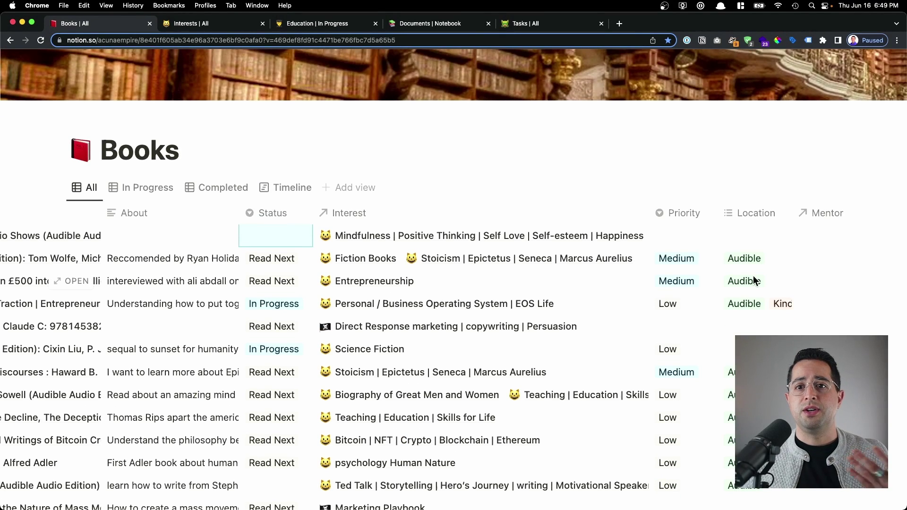
scroll(757, 232, "down", 2)
left_click(756, 161)
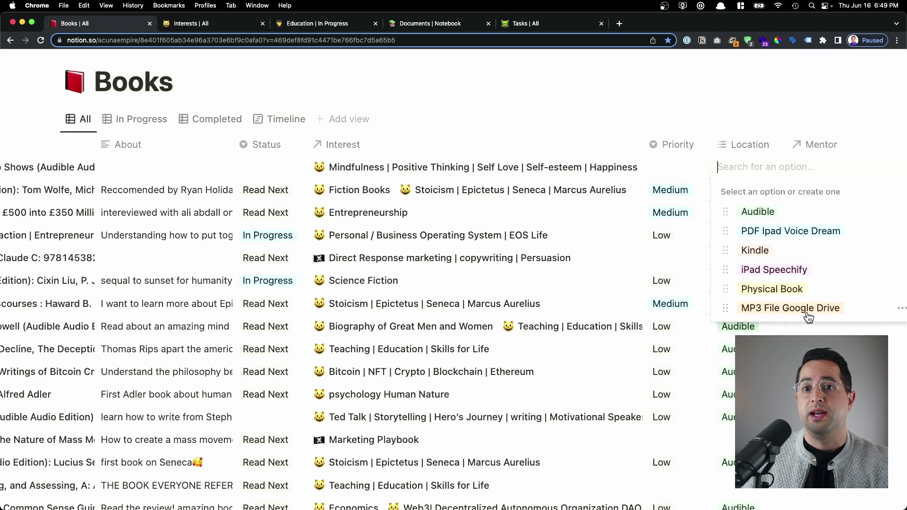
left_click(574, 100)
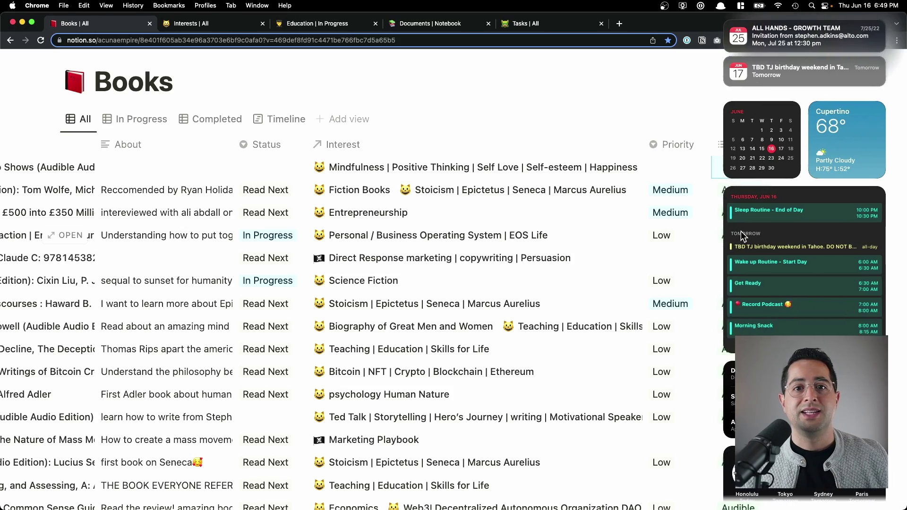
Reset the zoom and search the Books table for 'eos'.
scroll(634, 235, "left", 5)
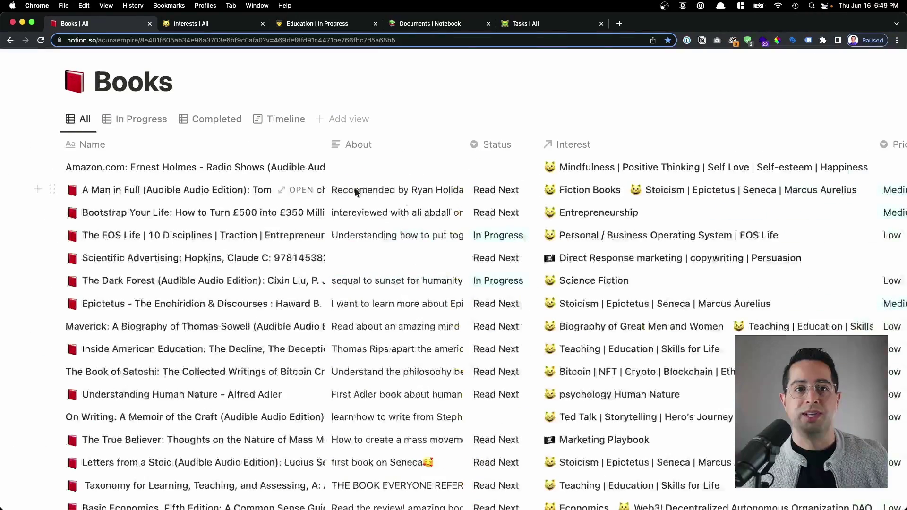
scroll(707, 119, "right", 5)
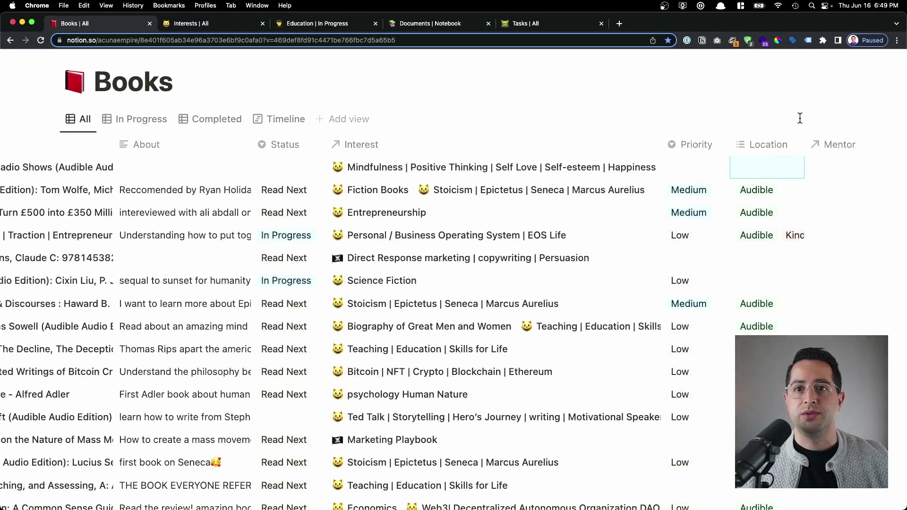
key("super+0")
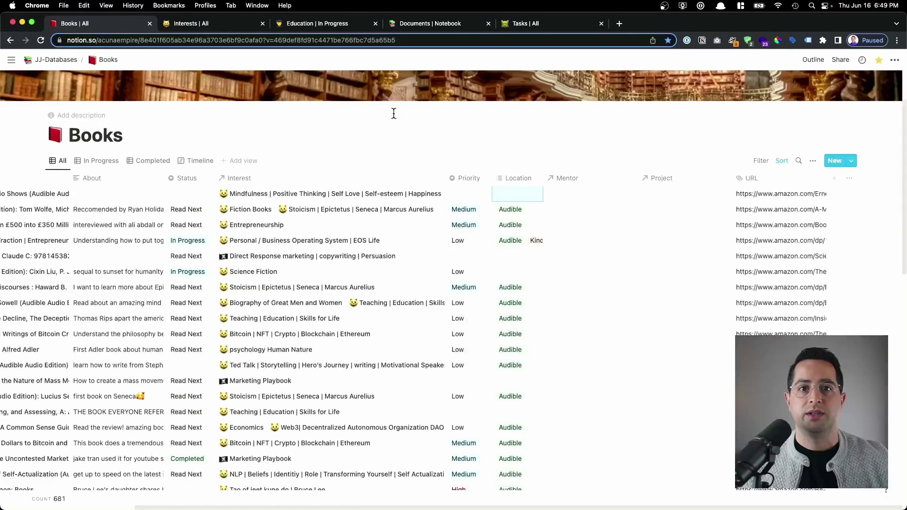
left_click(802, 163)
type("eos")
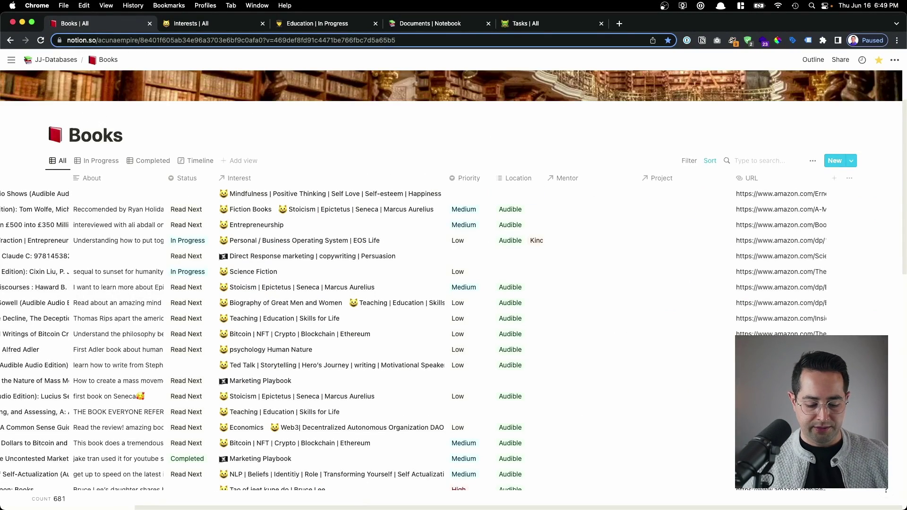
Open The EOS Life entry as a full page with the outline panel hidden.
scroll(468, 286, "left", 4)
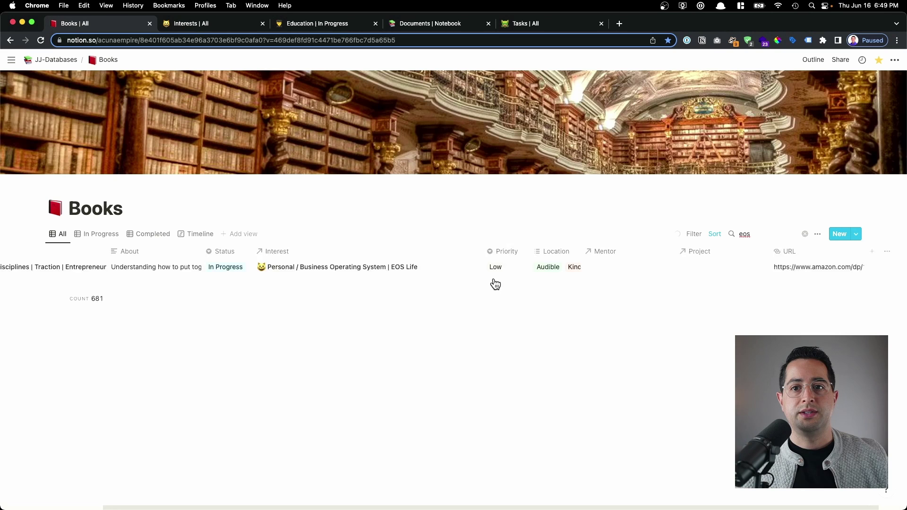
left_click(208, 268)
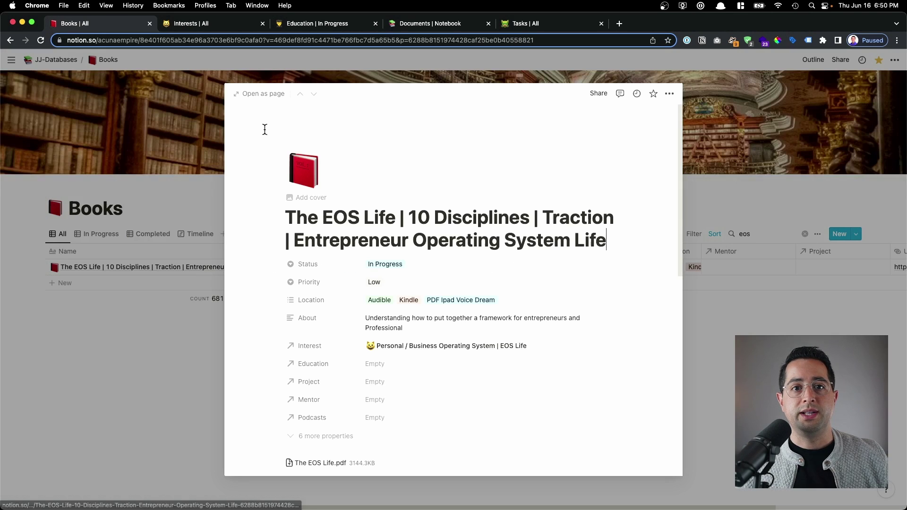
left_click(263, 94)
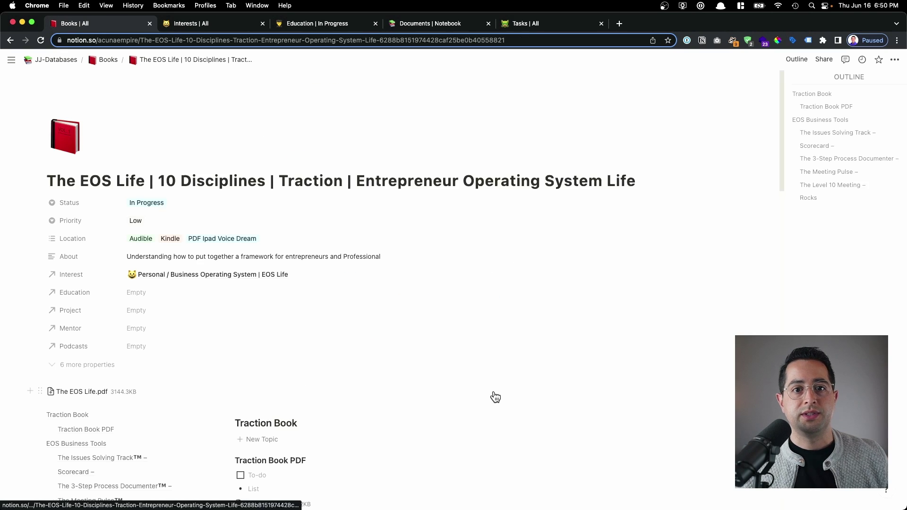
left_click(800, 60)
scroll(321, 289, "down", 1)
scroll(321, 290, "down", 7)
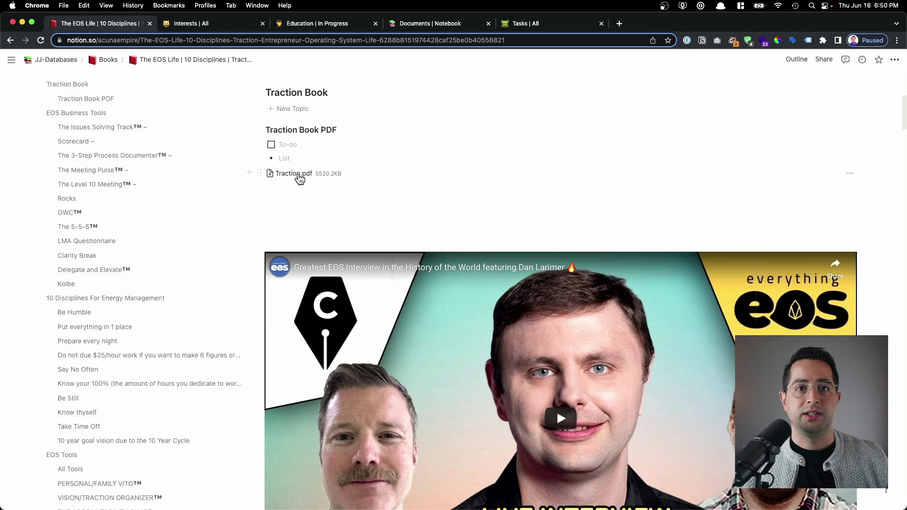
left_click(297, 174)
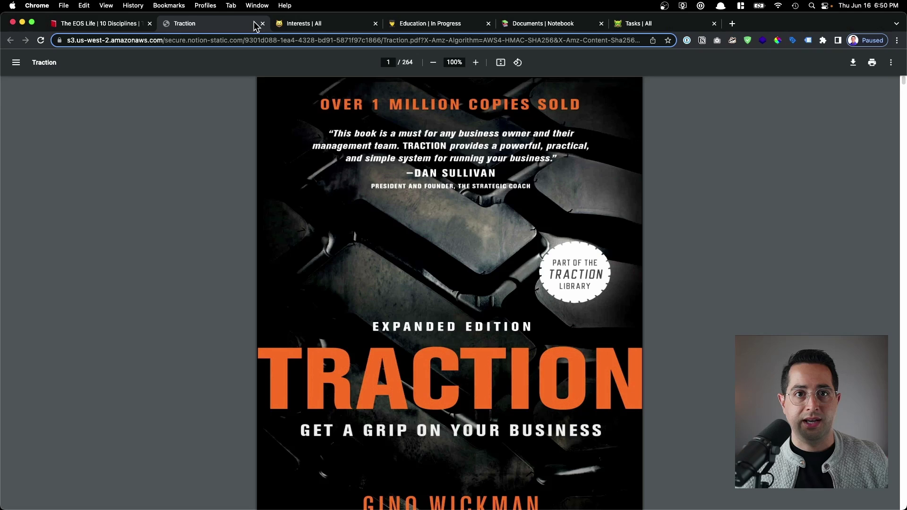
left_click(262, 23)
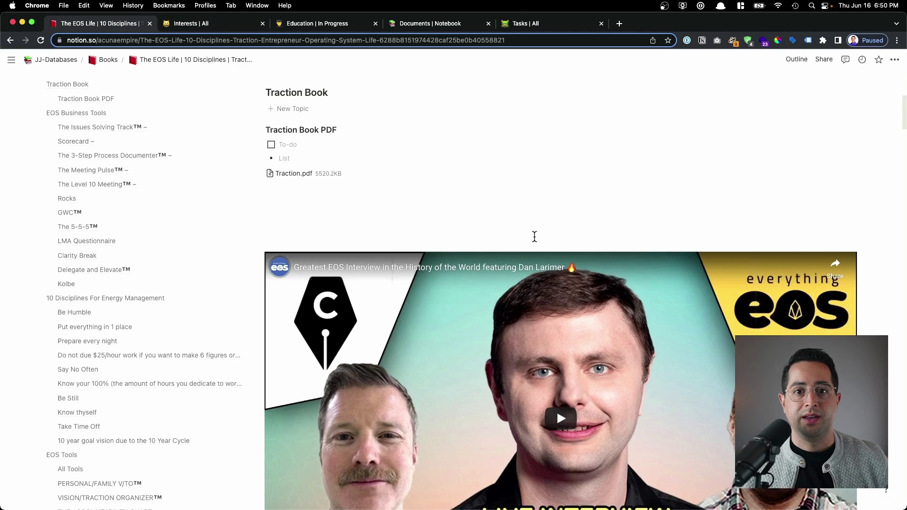
scroll(534, 237, "down", 5)
scroll(676, 242, "down", 9)
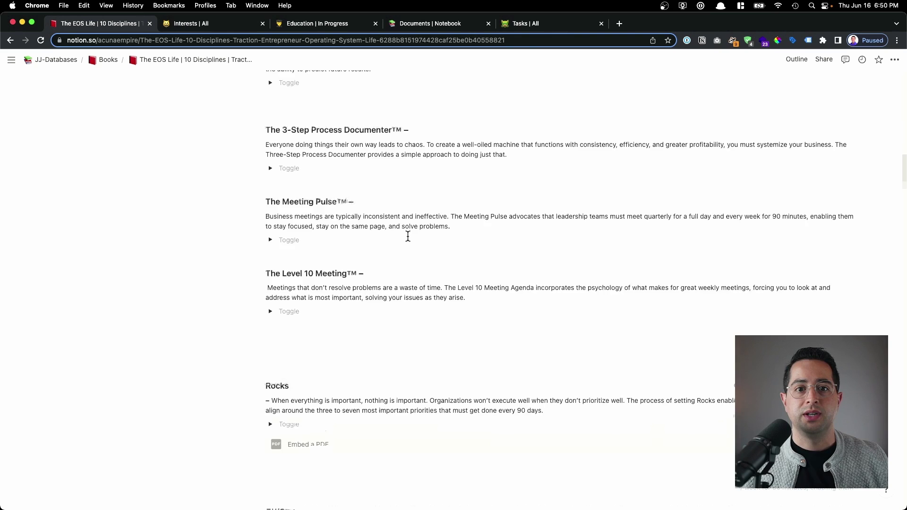
scroll(408, 235, "up", 10)
scroll(407, 235, "up", 12)
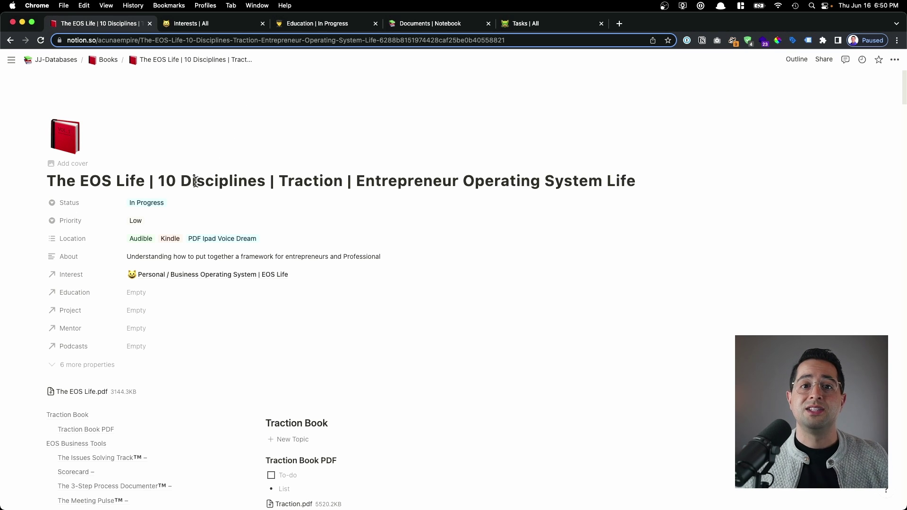
Switch to Interests, reveal the full Mergers & Acquisitions title, and scroll the 285-entry list.
left_click(191, 23)
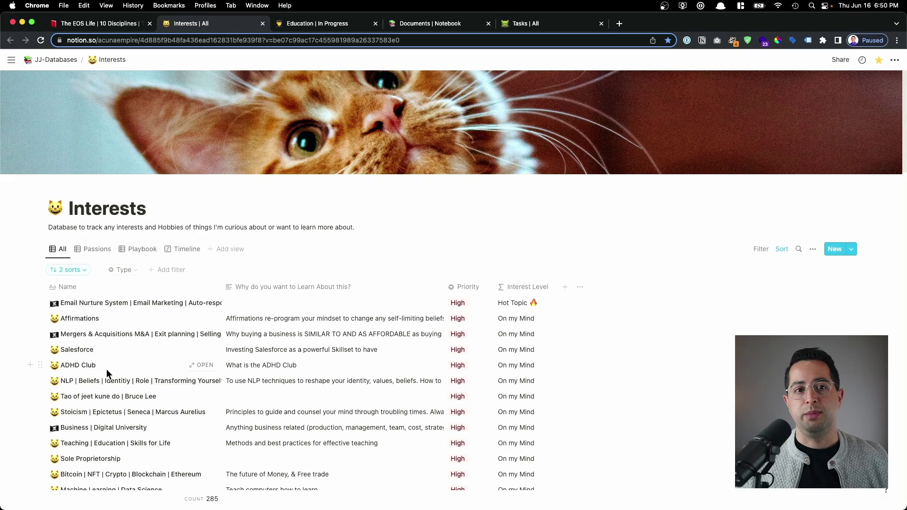
left_click(177, 334)
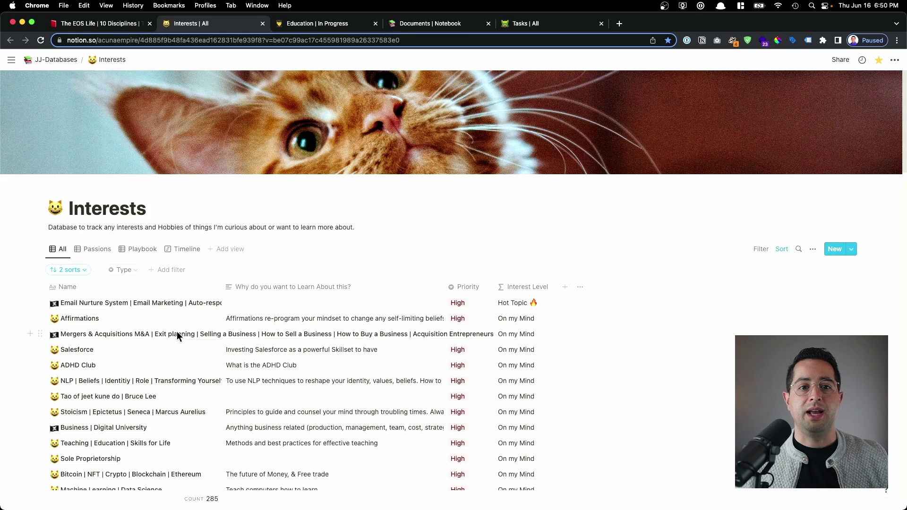
scroll(184, 337, "down", 5)
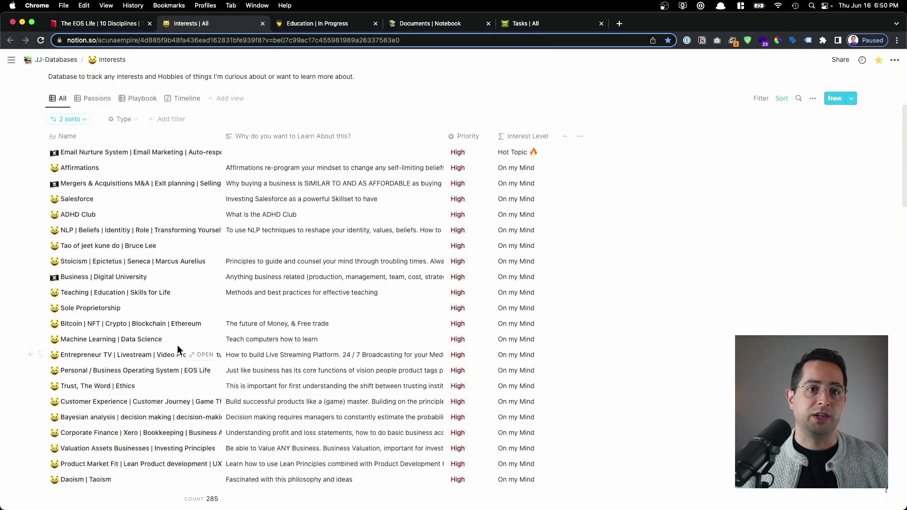
scroll(160, 278, "up", 5)
scroll(207, 359, "down", 3)
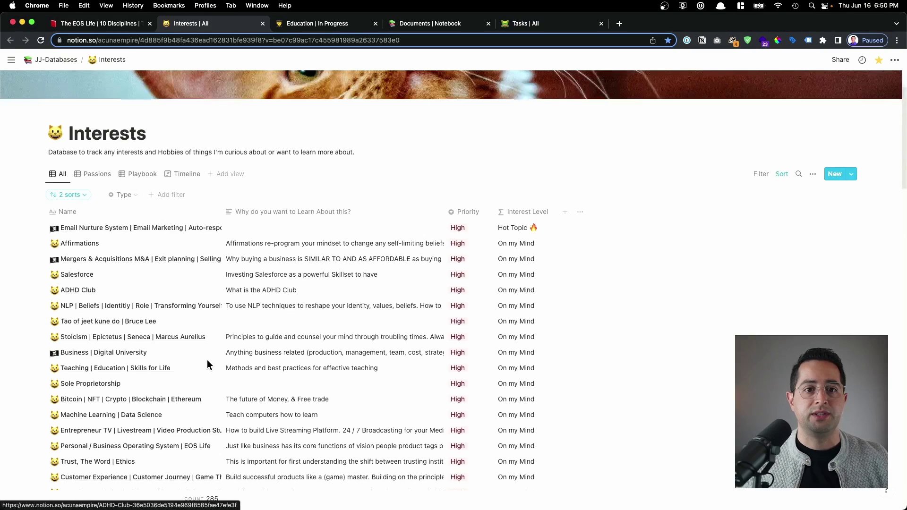
scroll(222, 316, "up", 3)
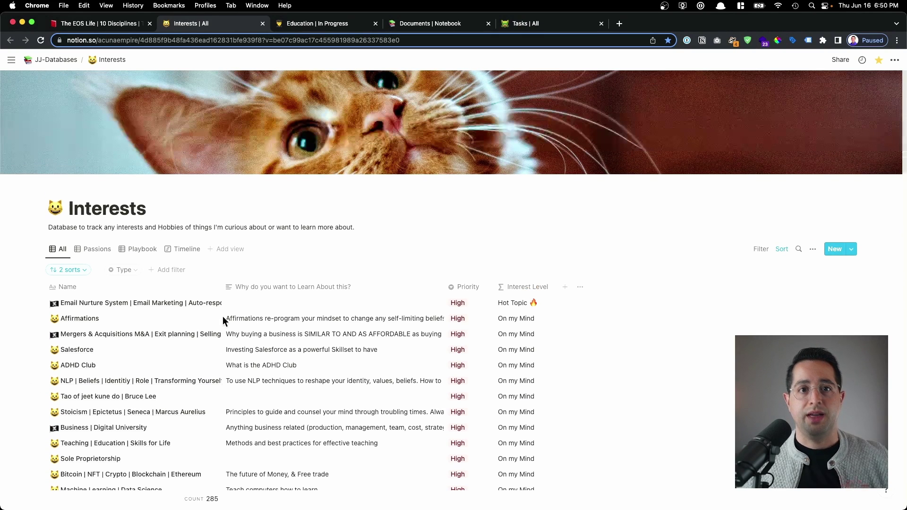
Switch to the 'Education | In Progress' tab and scroll across its four courses.
left_click(323, 24)
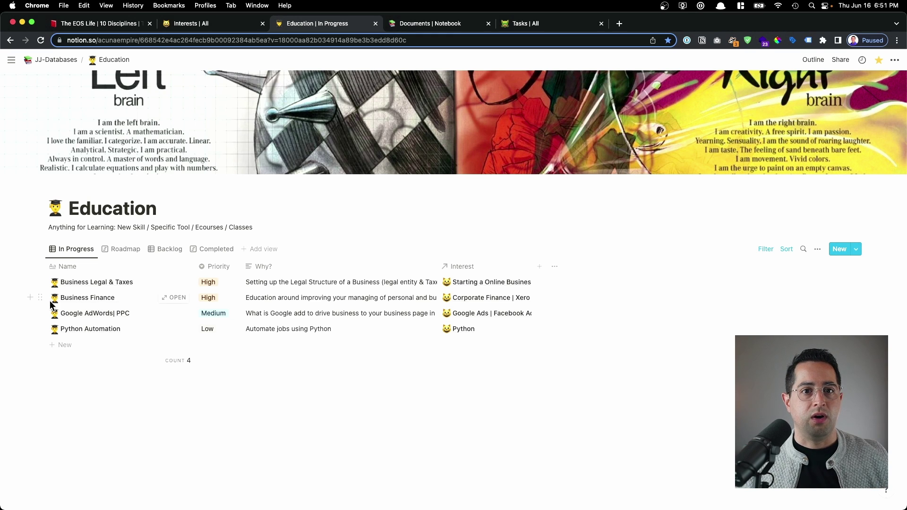
scroll(53, 305, "up", 5)
scroll(411, 335, "down", 2)
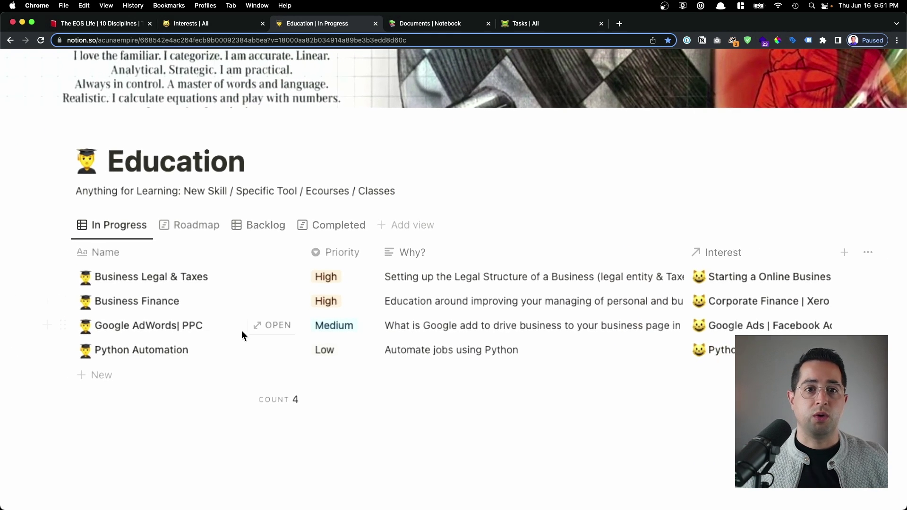
scroll(697, 347, "right", 2)
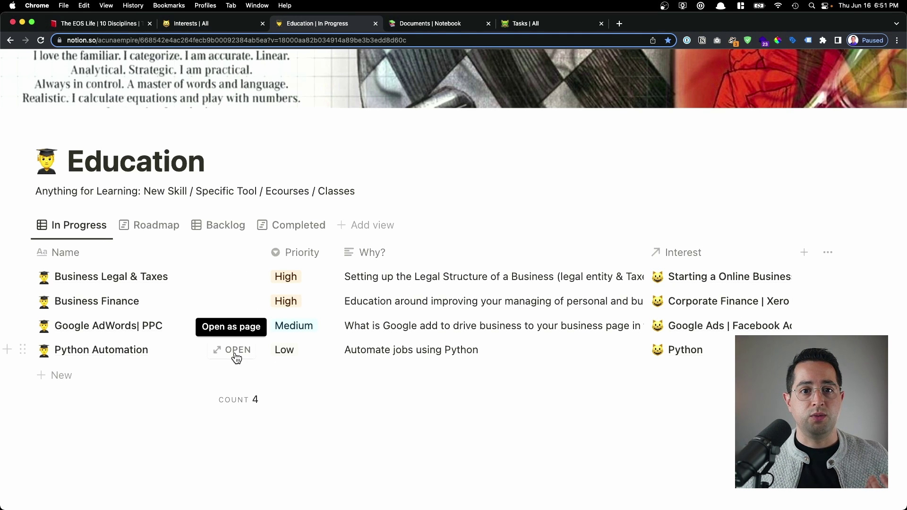
Open the Python Automation course entry as a full page.
left_click(233, 349)
scroll(380, 210, "down", 5)
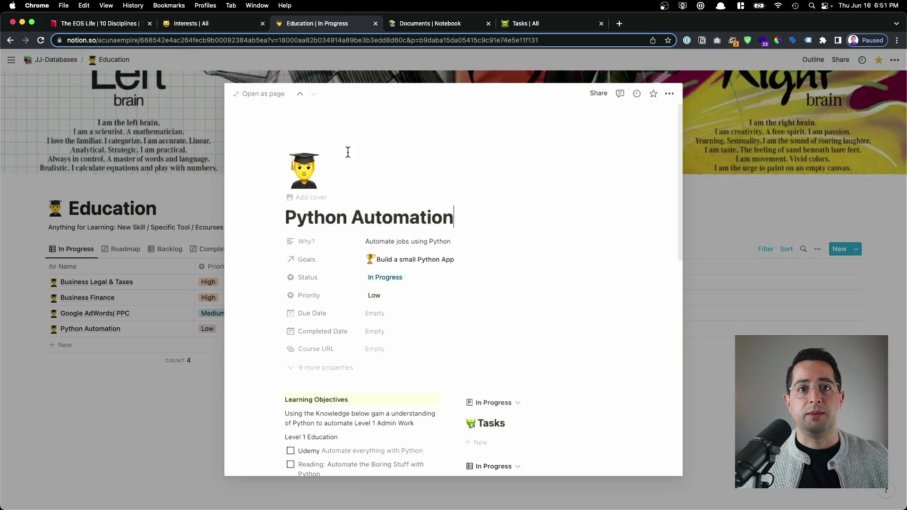
left_click(260, 94)
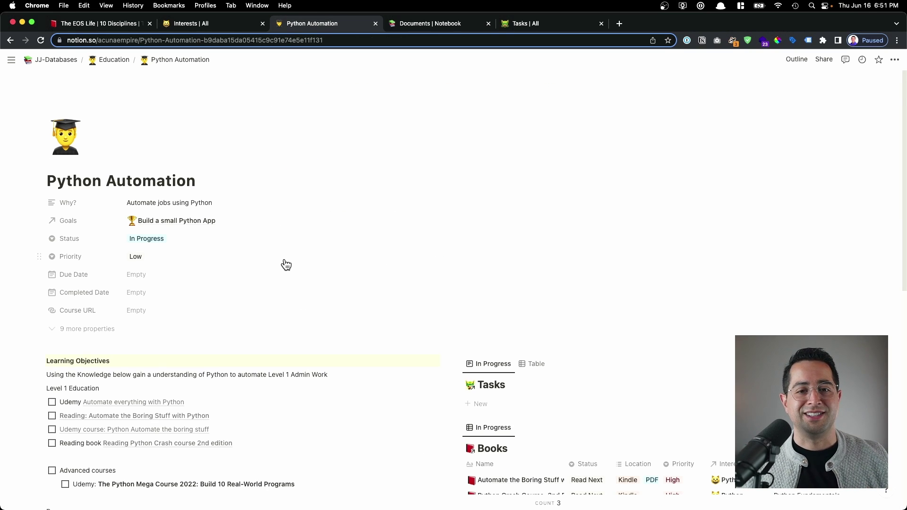
Scroll through the Python Automation page's learning objectives, three Python books and two documents.
scroll(260, 262, "down", 3)
scroll(261, 261, "down", 4)
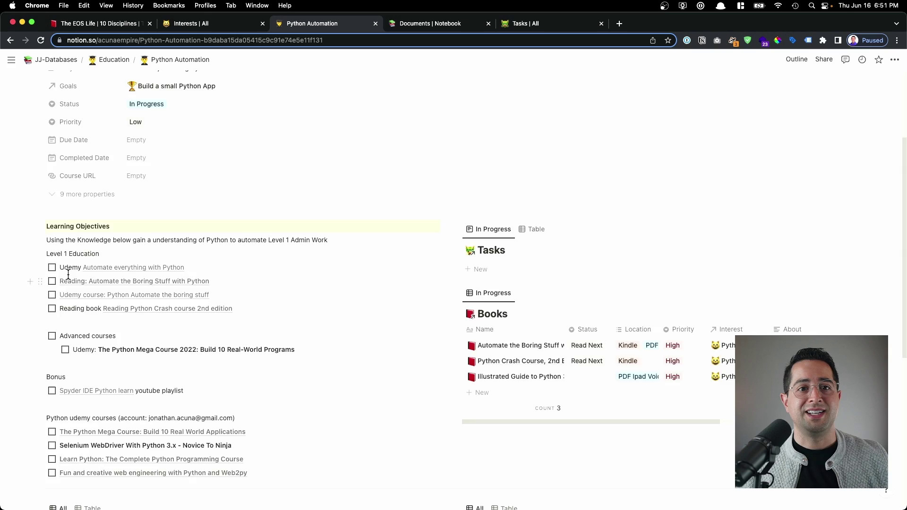
scroll(67, 269, "up", 3)
scroll(100, 234, "down", 3)
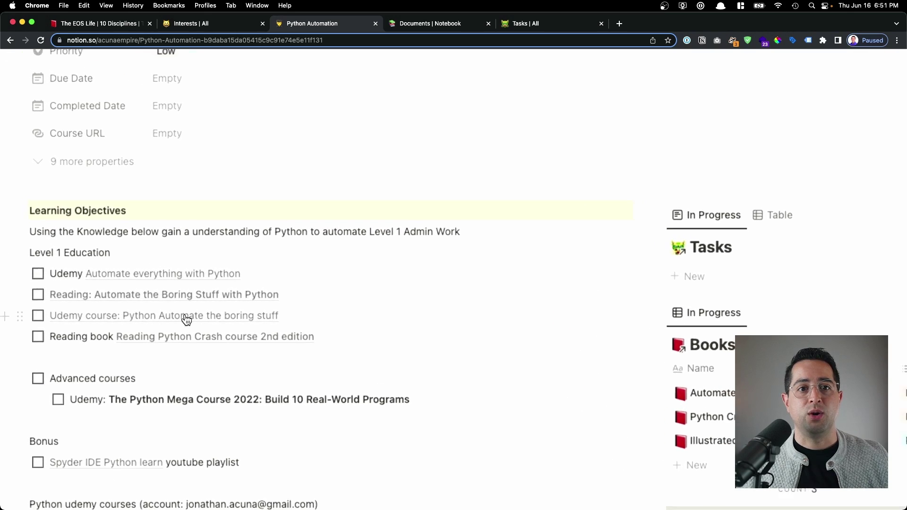
scroll(284, 310, "down", 3)
scroll(589, 345, "up", 5)
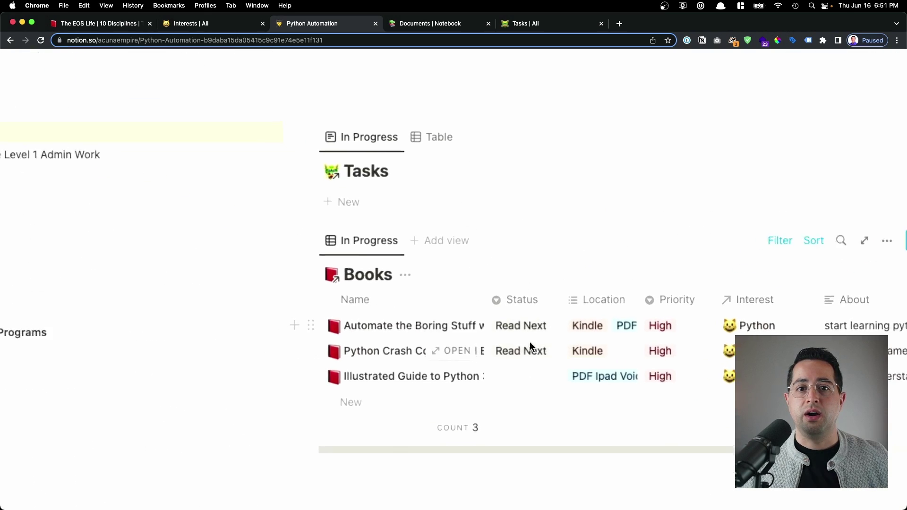
scroll(432, 336, "down", 3)
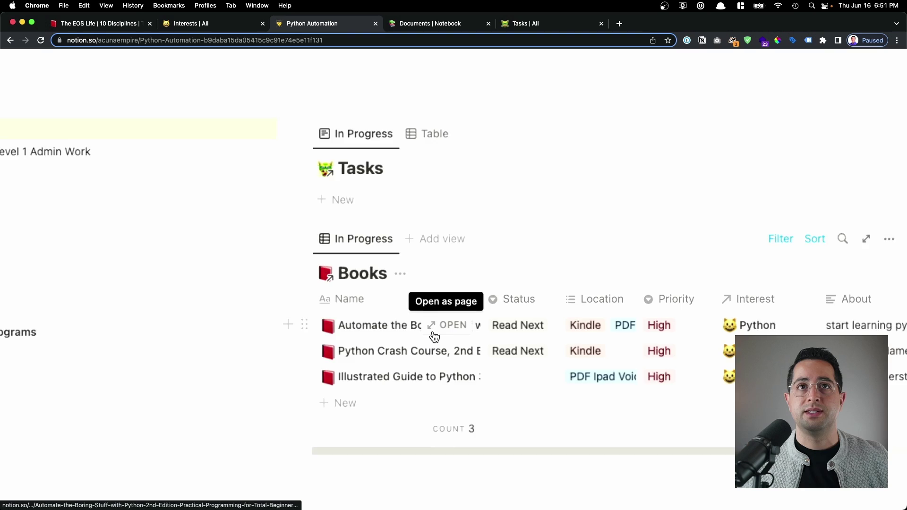
scroll(364, 346, "down", 3)
scroll(146, 407, "down", 10)
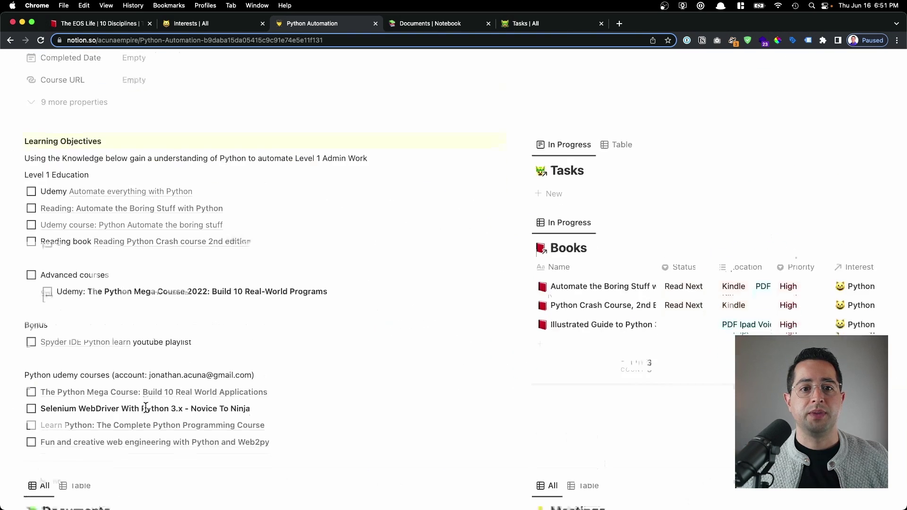
scroll(74, 226, "up", 5)
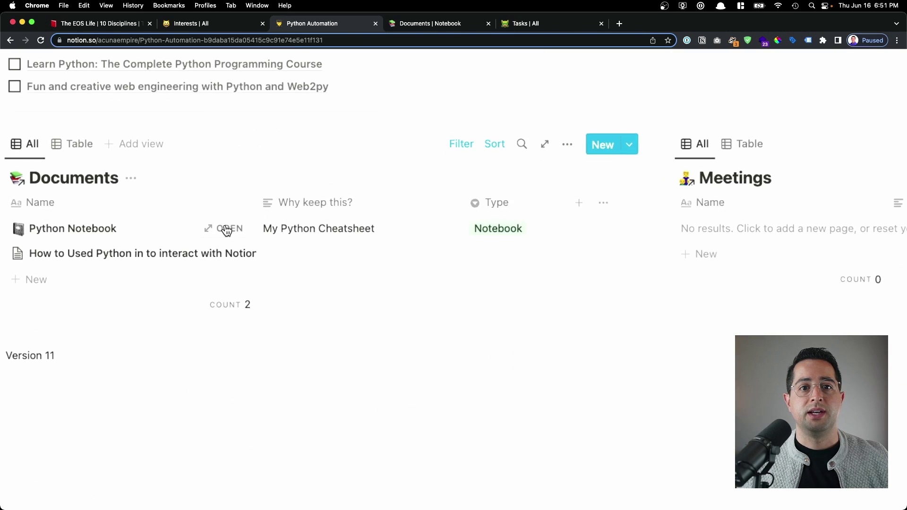
scroll(235, 236, "down", 5)
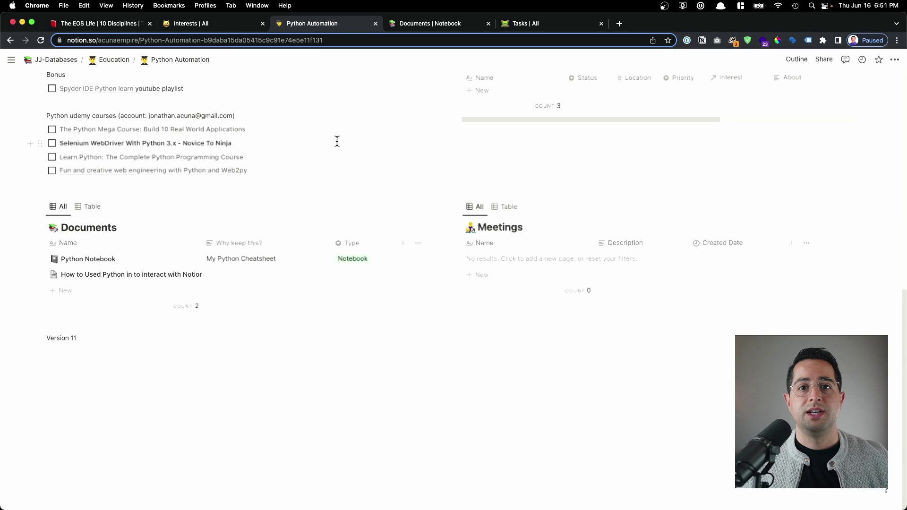
scroll(321, 203, "up", 5)
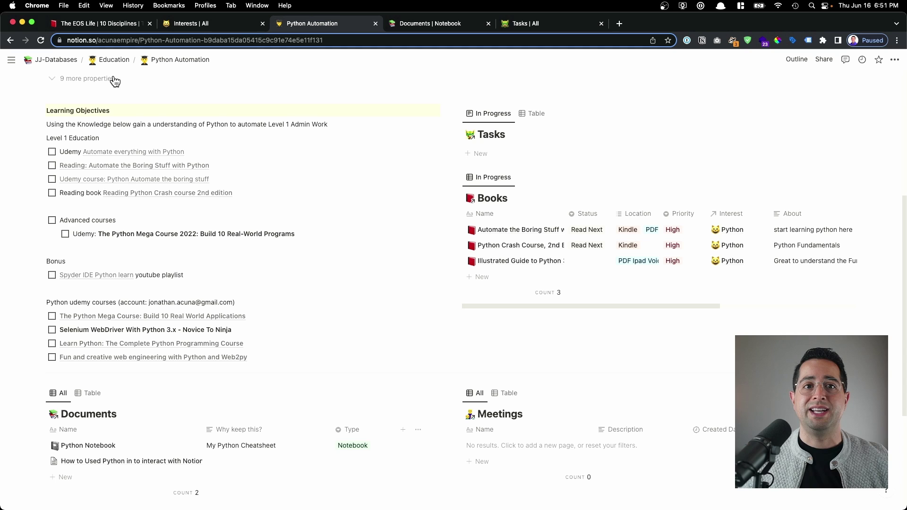
Return to Education via the breadcrumb, then switch to the 'Documents | Notebook' tab.
left_click(111, 60)
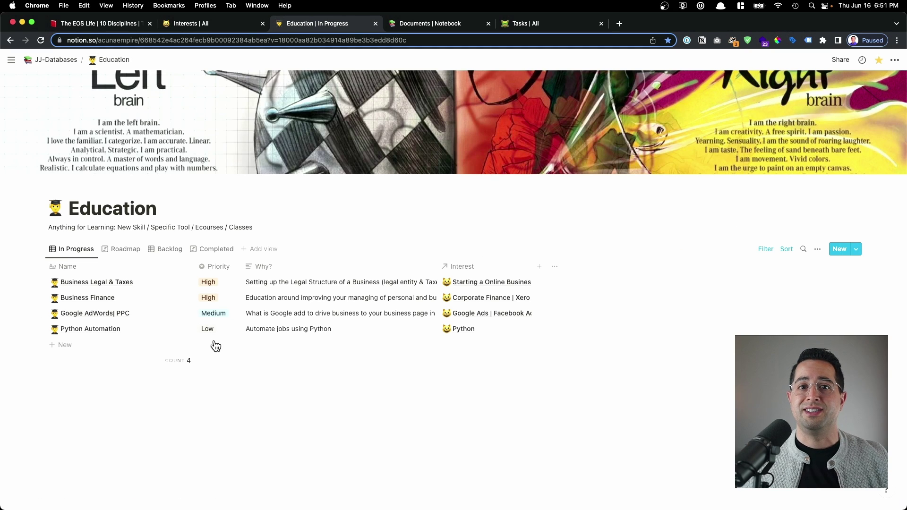
left_click(444, 23)
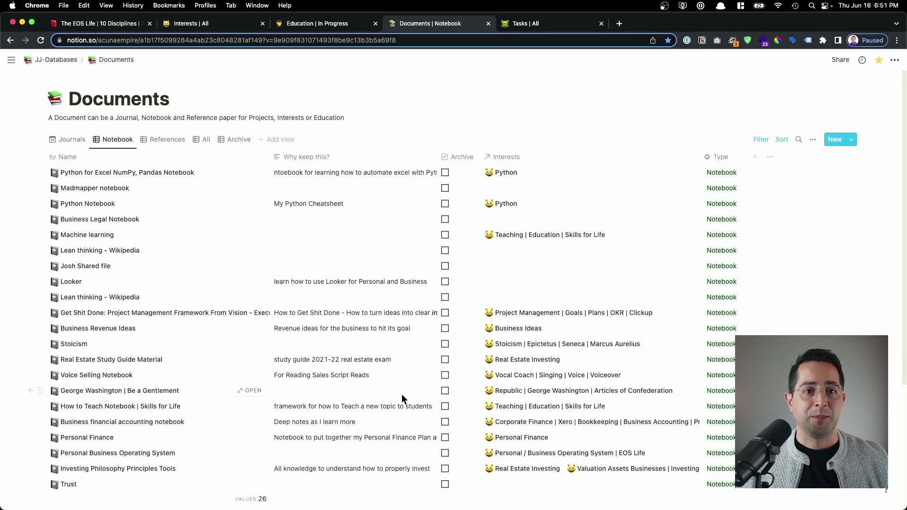
Switch to the 'Tasks | All' view and scroll the 624-task list.
left_click(551, 24)
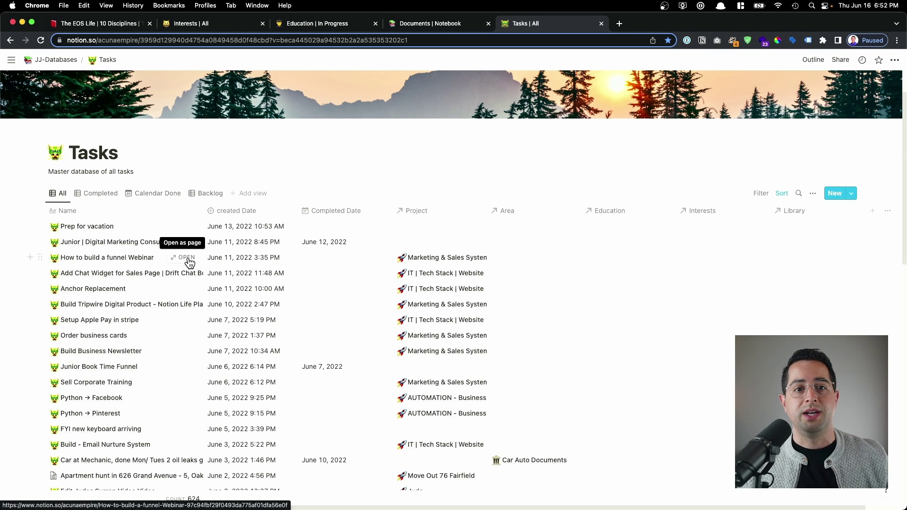
scroll(182, 340, "down", 1)
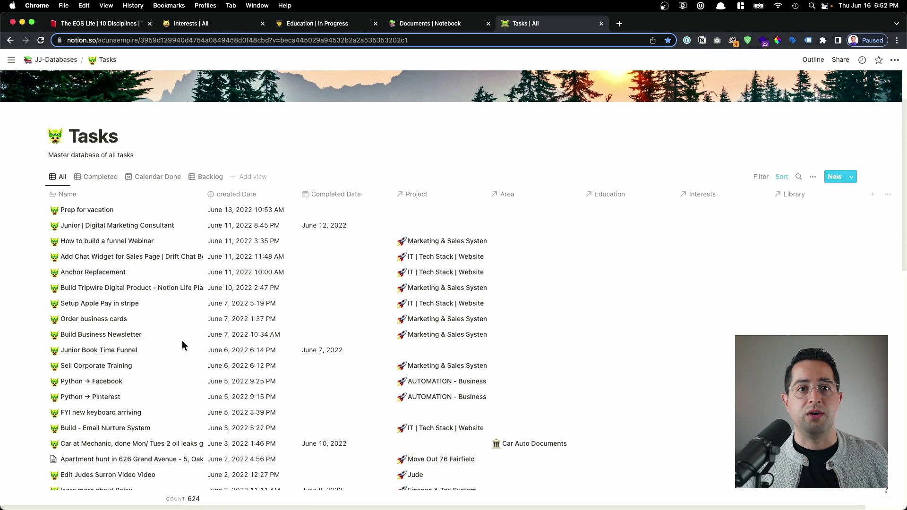
scroll(225, 187, "up", 3)
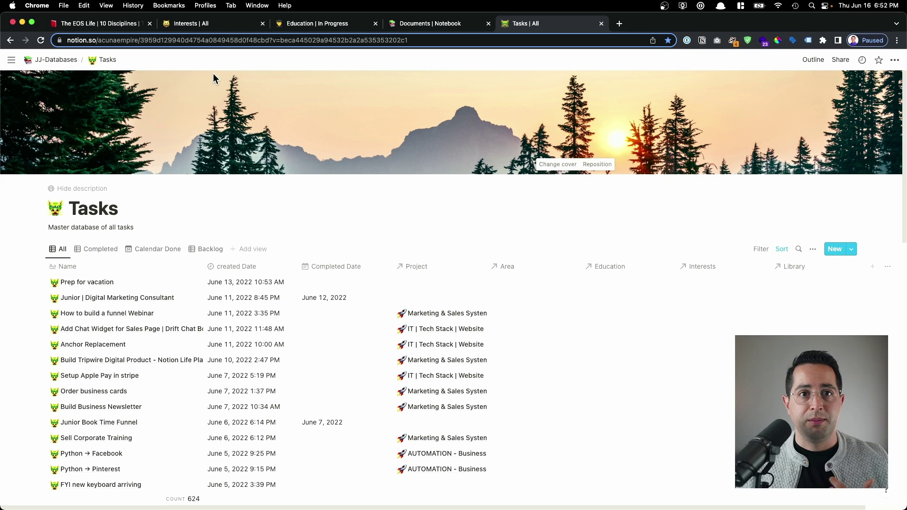
Revisit the Interests, Education and Documents tabs, ending back on Tasks.
left_click(222, 25)
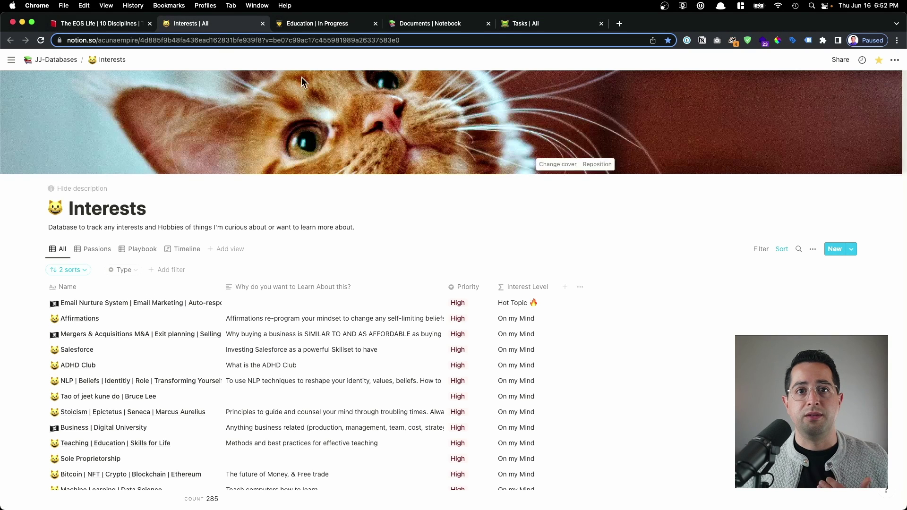
left_click(334, 21)
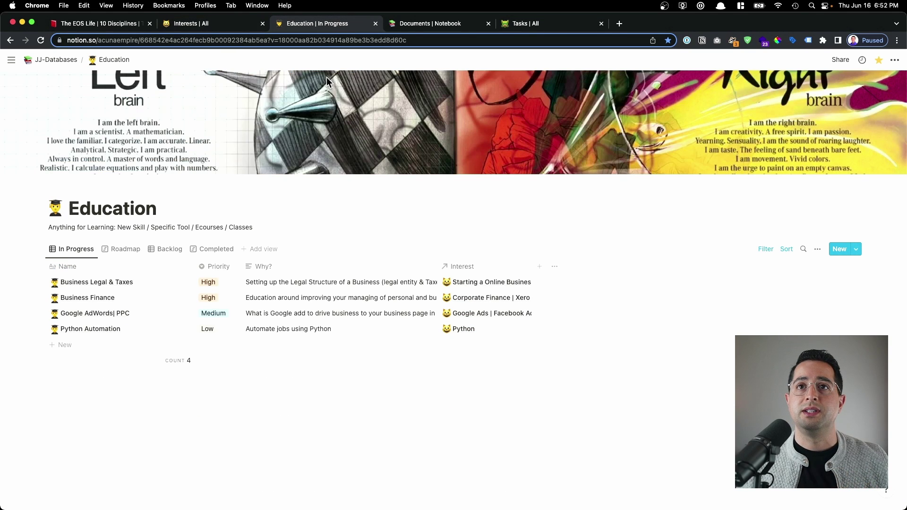
left_click(407, 20)
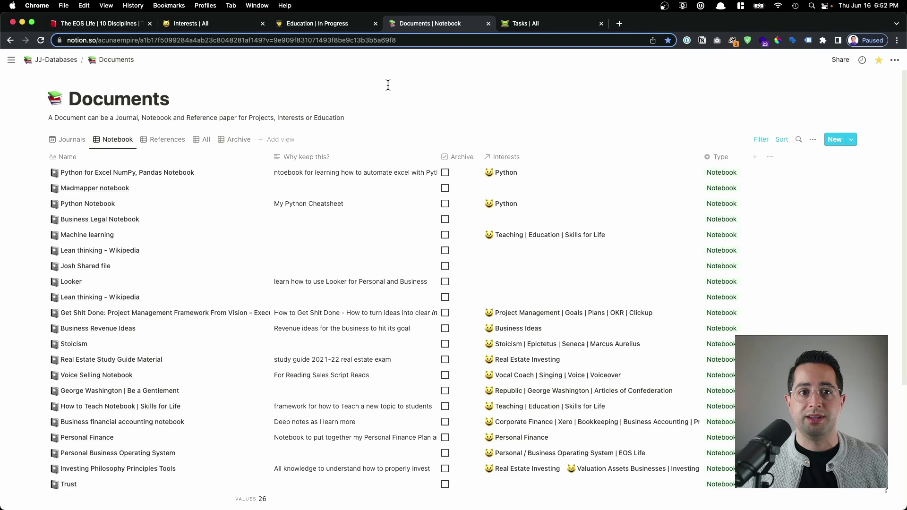
left_click(534, 23)
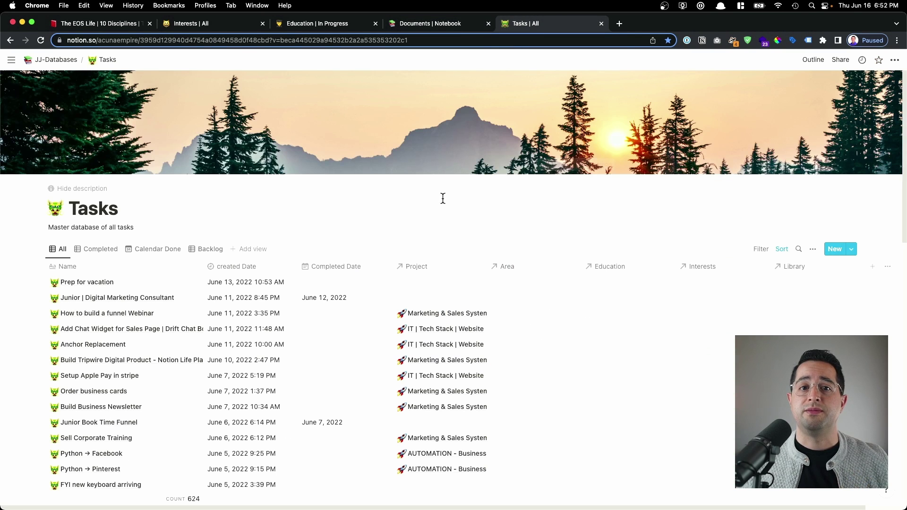